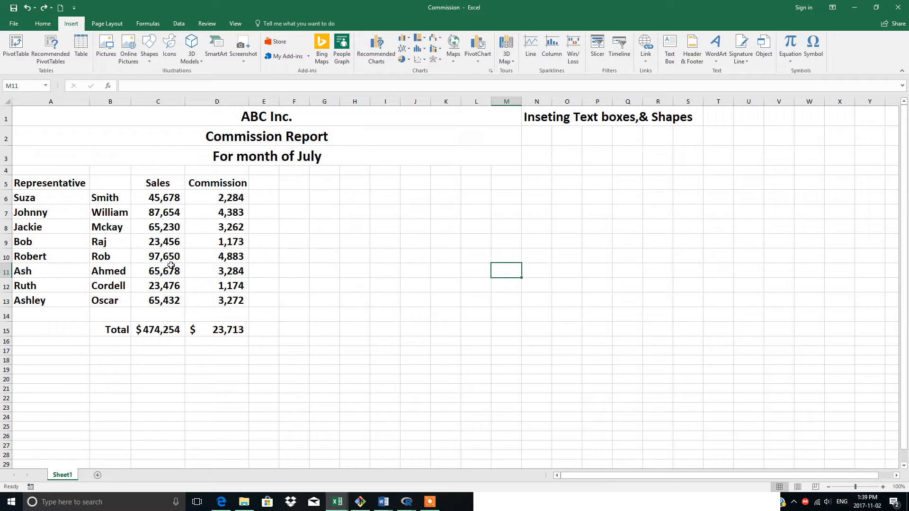
# Insert a text box beside row 10 stating that this row's representative has the highest sales, and shrink it around the text.
pyautogui.click(336, 259)
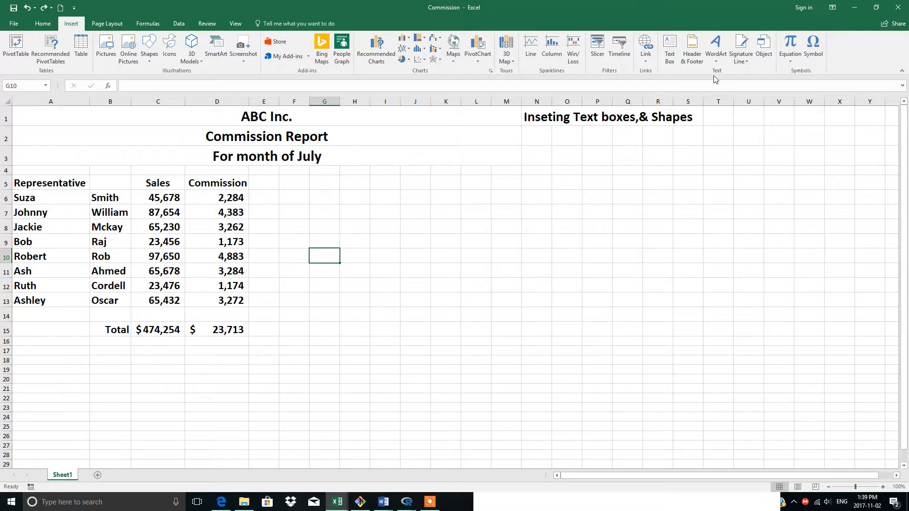
pyautogui.click(669, 44)
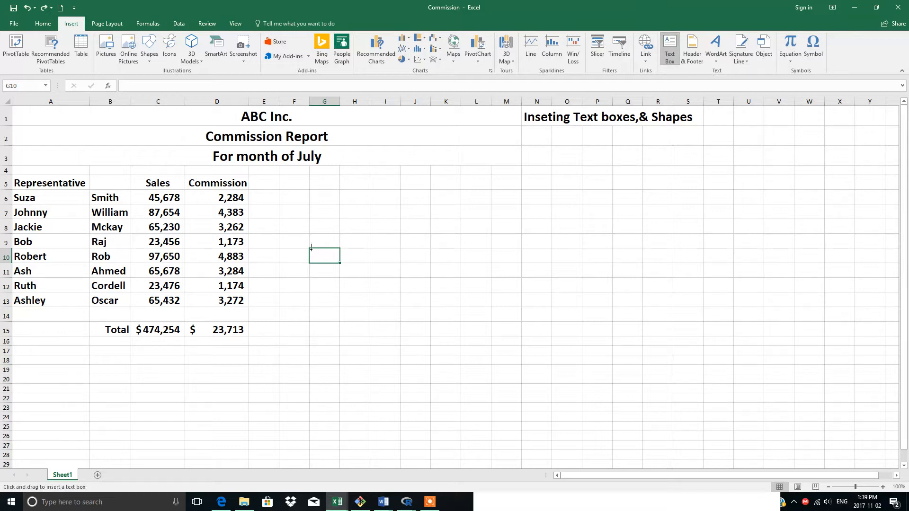
pyautogui.moveTo(311, 248); pyautogui.dragTo(429, 280)
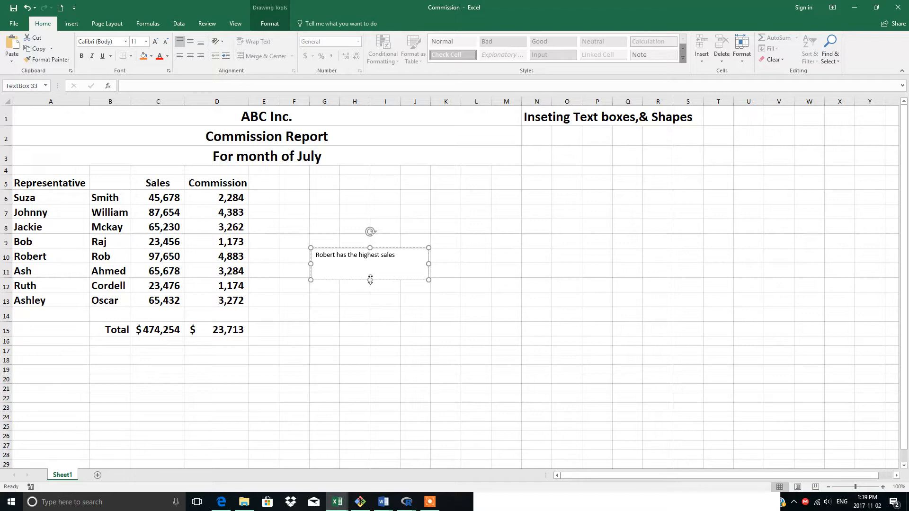
pyautogui.moveTo(370, 278); pyautogui.dragTo(372, 269)
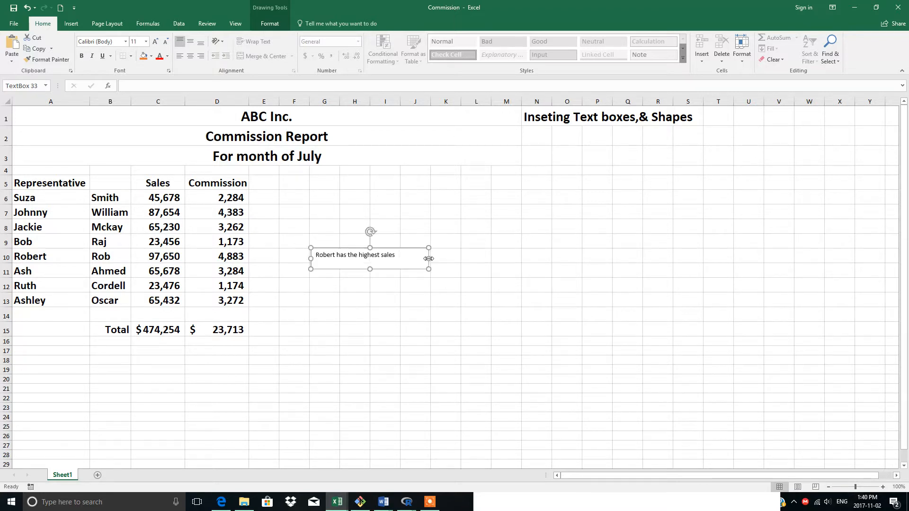
pyautogui.moveTo(428, 258); pyautogui.dragTo(423, 259)
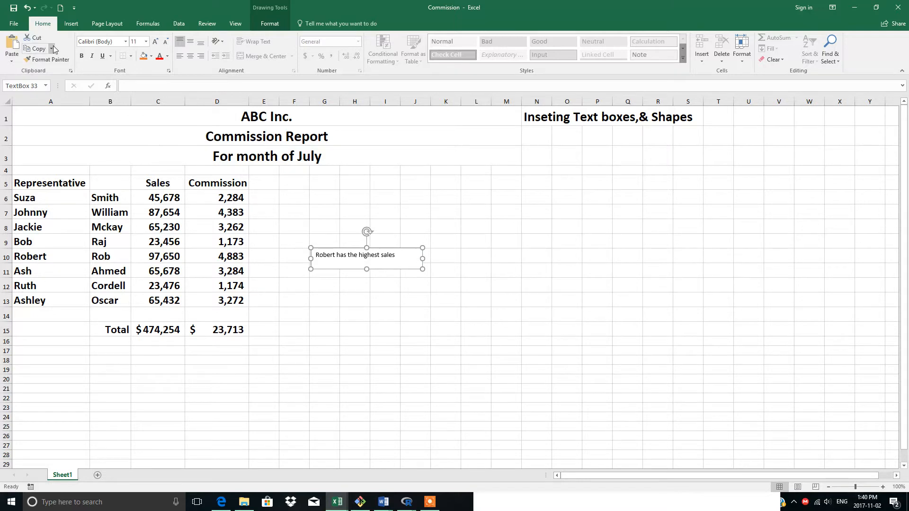
# Make the text box's text bold at size 12 and nudge the box slightly up and toward the table.
pyautogui.click(82, 56)
pyautogui.click(146, 42)
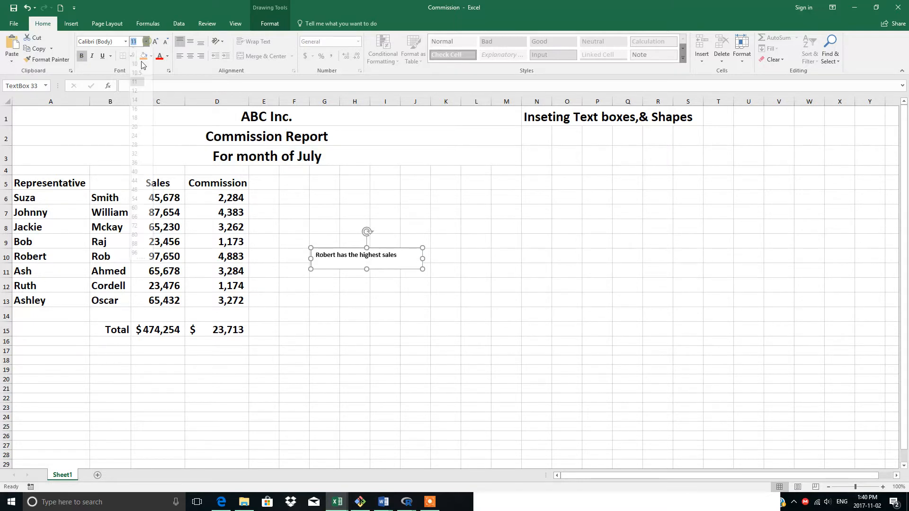
pyautogui.click(137, 97)
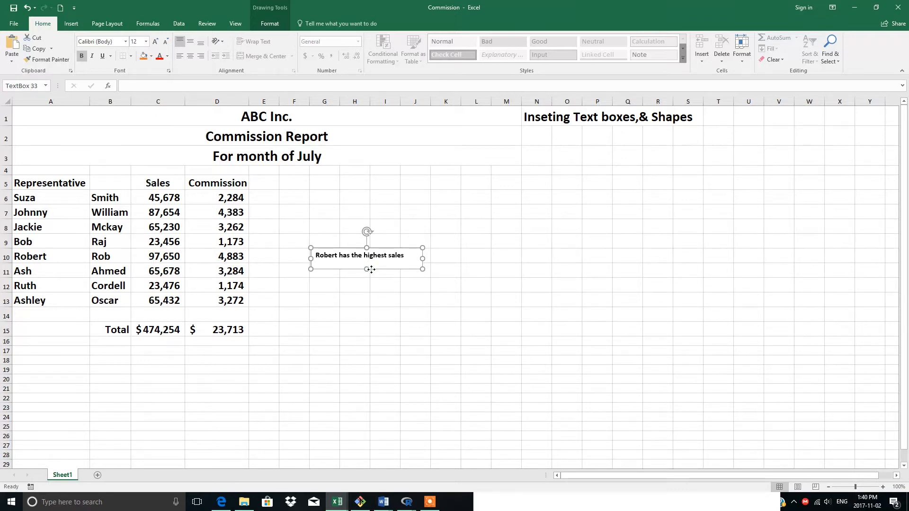
pyautogui.moveTo(372, 270)
pyautogui.mouseDown()
pyautogui.moveTo(356, 266)
pyautogui.moveTo(361, 282)
pyautogui.moveTo(370, 268)
pyautogui.mouseUp()
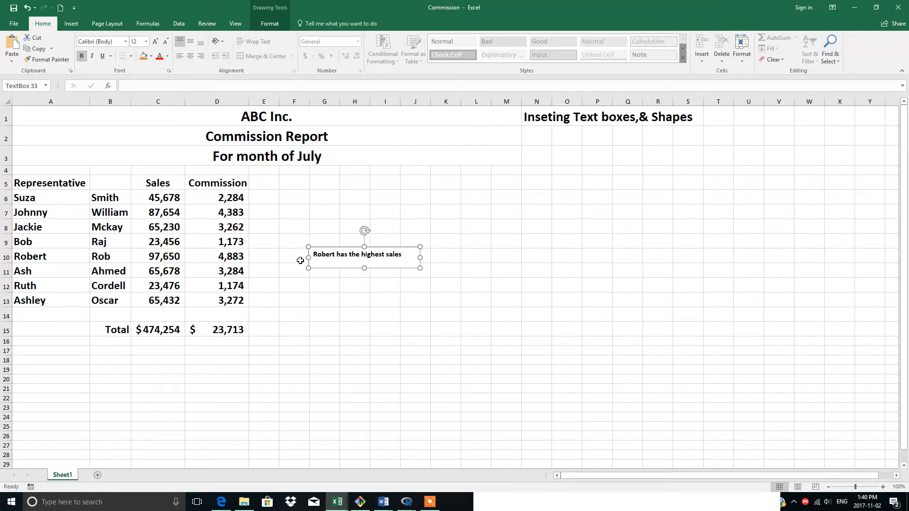
pyautogui.click(295, 286)
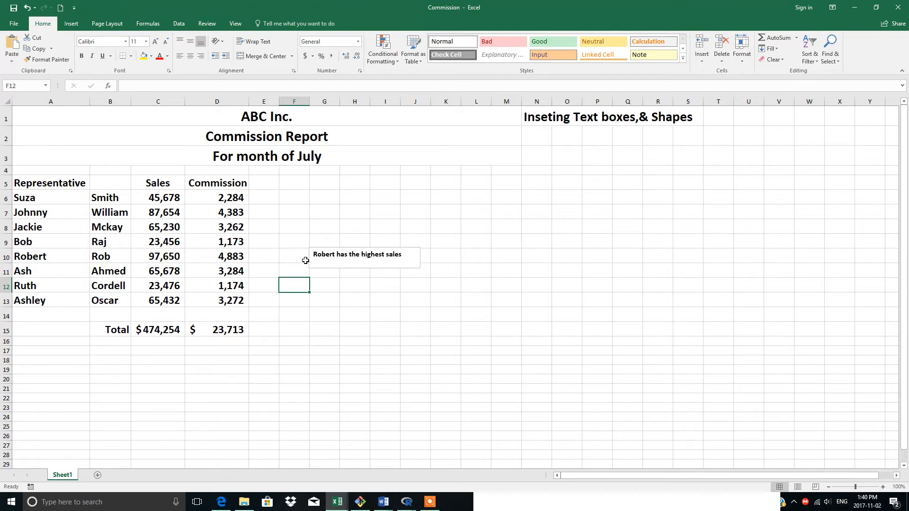
# Draw a straight arrow about 6.9 cm long from the text box to the sales figure in C10.
pyautogui.click(348, 260)
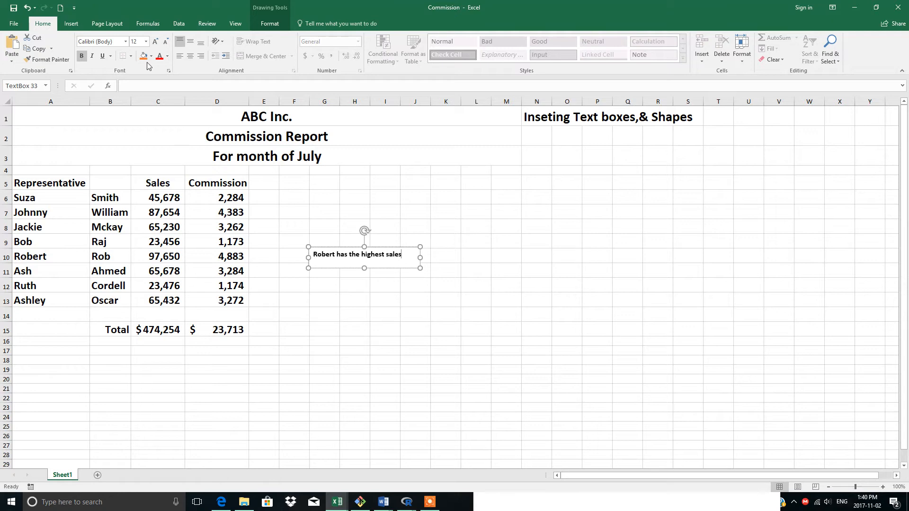
pyautogui.click(72, 25)
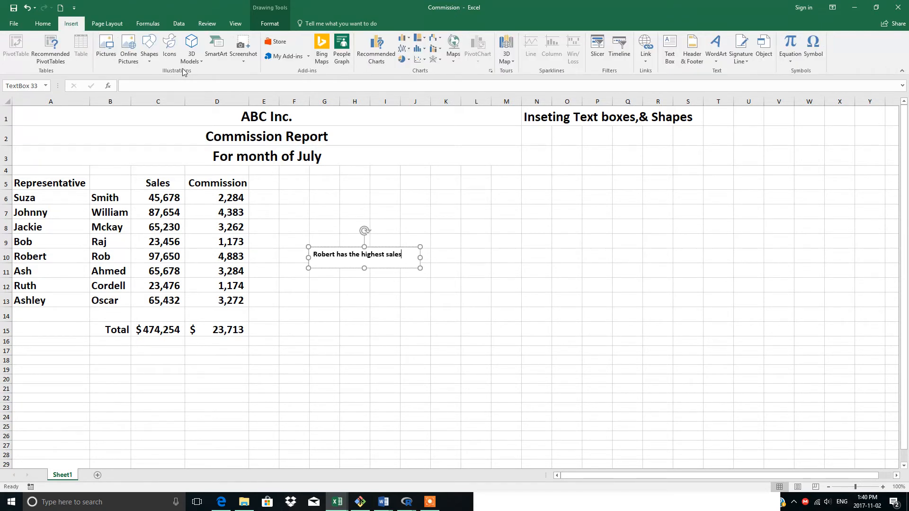
pyautogui.click(152, 61)
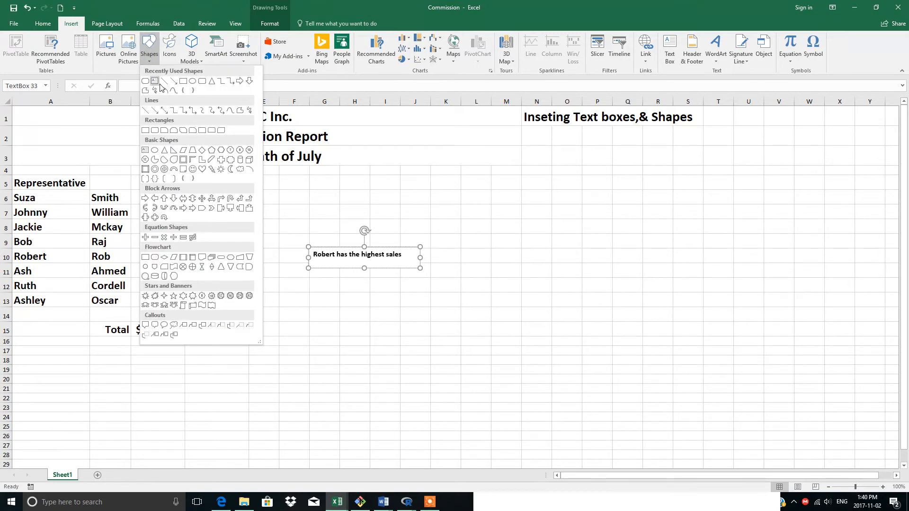
pyautogui.click(155, 111)
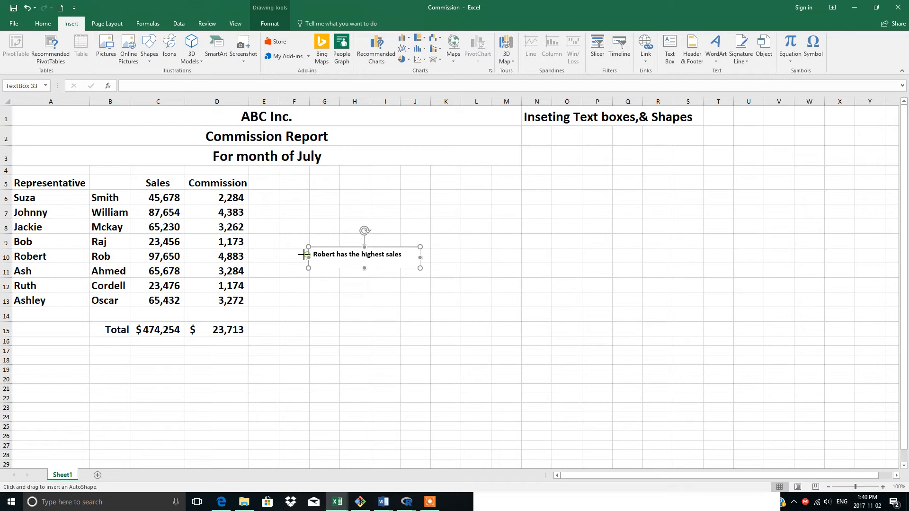
pyautogui.moveTo(305, 256); pyautogui.dragTo(184, 257)
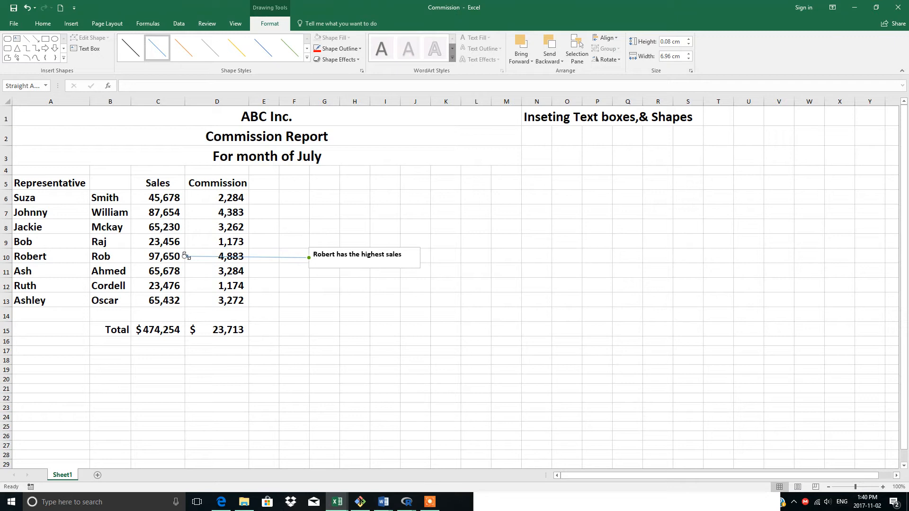
pyautogui.moveTo(187, 256); pyautogui.dragTo(185, 256)
# Format the arrow's line with standard red and a width of 1.5 pt.
pyautogui.rightClick(185, 257)
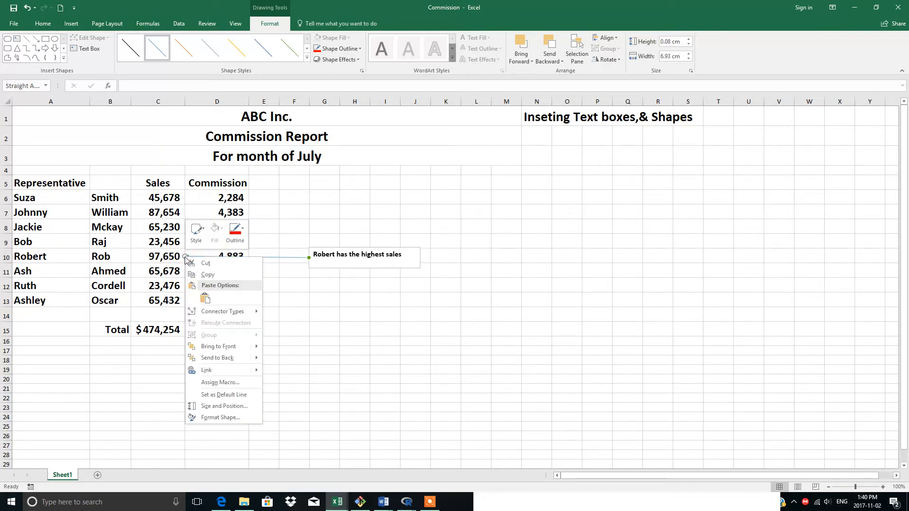
pyautogui.click(218, 419)
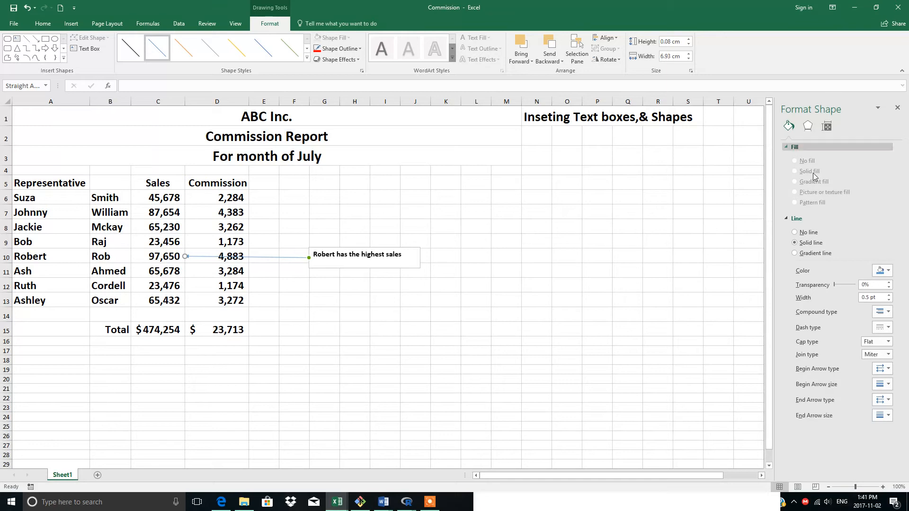
pyautogui.click(884, 272)
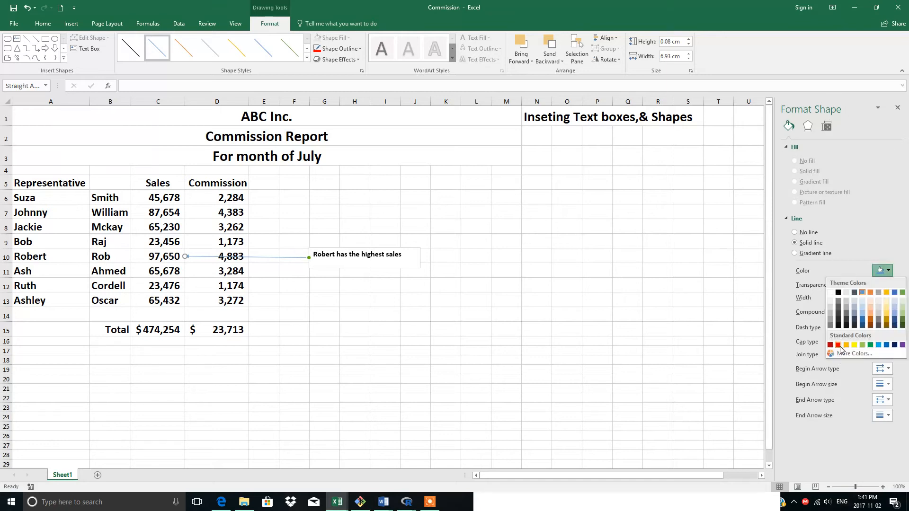
pyautogui.click(839, 345)
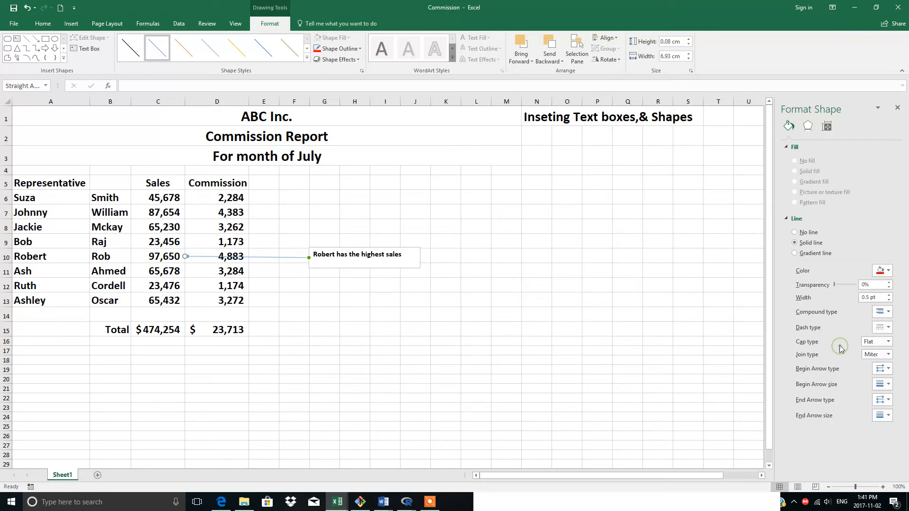
pyautogui.click(890, 295)
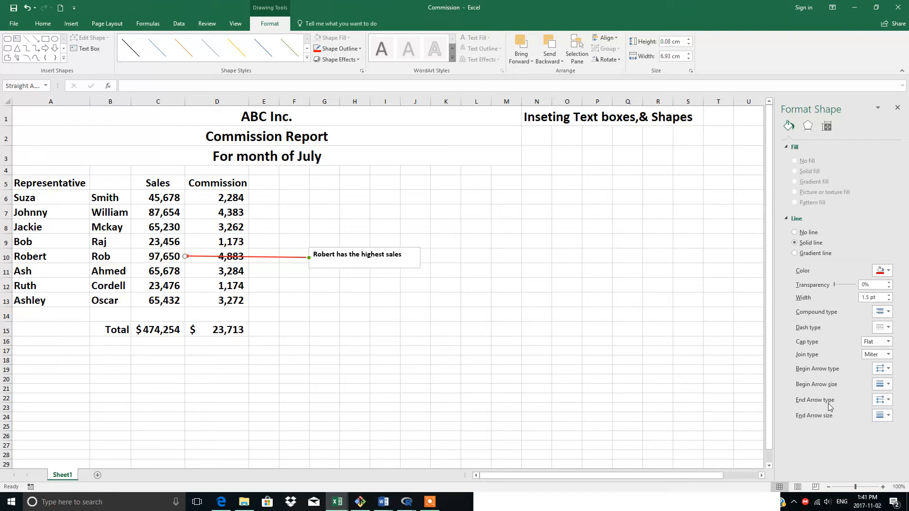
# Set the arrow's end arrow size to the largest option and deselect the arrow.
pyautogui.click(882, 400)
pyautogui.click(882, 416)
pyautogui.click(890, 416)
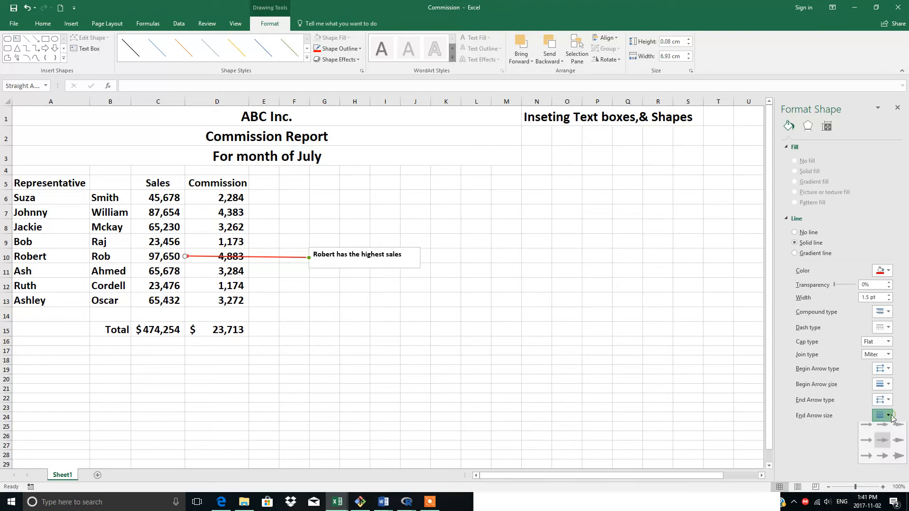
pyautogui.click(898, 457)
pyautogui.click(429, 351)
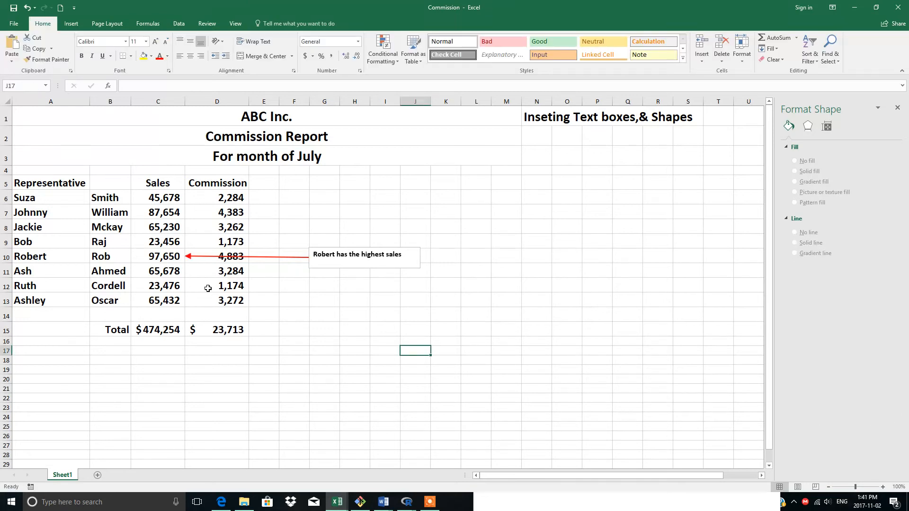
# Move the red arrow slightly down within row 10, keeping it pointed at the sales figure in C10.
pyautogui.click(196, 257)
pyautogui.moveTo(195, 257); pyautogui.dragTo(196, 260)
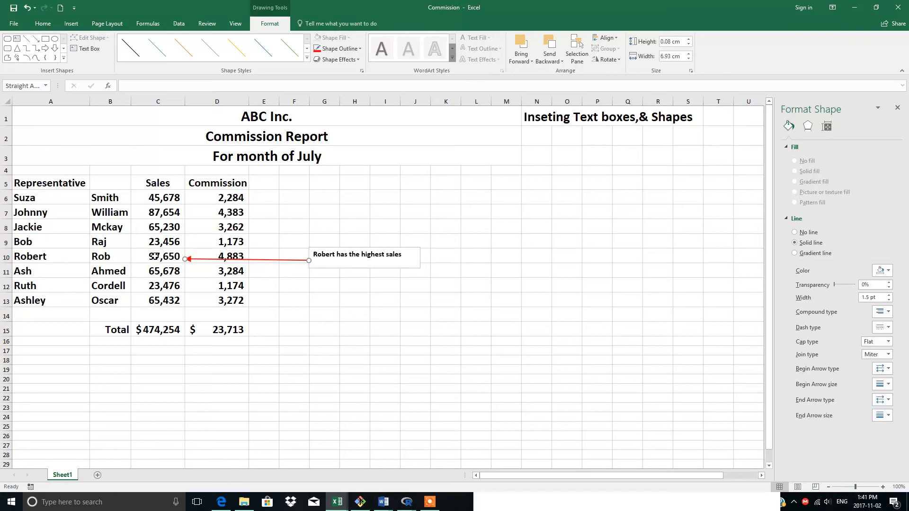
pyautogui.click(135, 252)
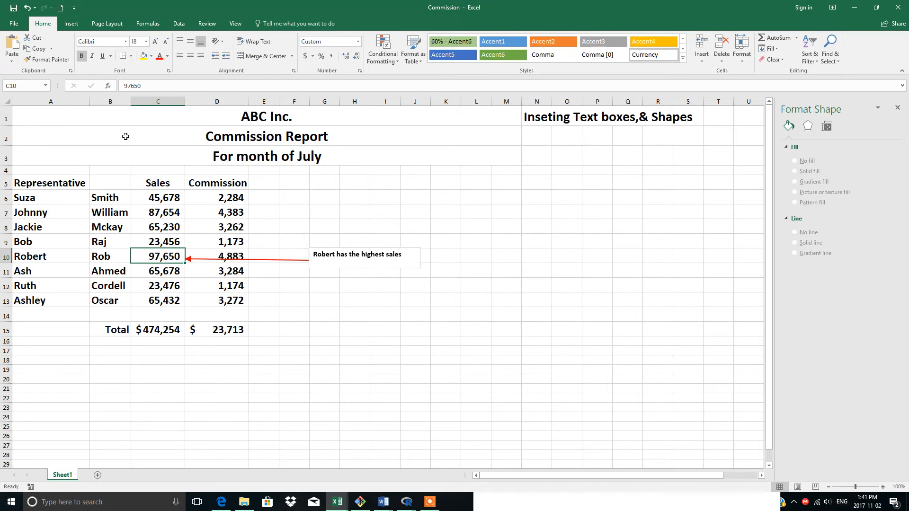
# Draw a rounded Flowchart Alternate Process shape about 0.85 cm high and 2.99 cm wide over cell C10.
pyautogui.click(72, 24)
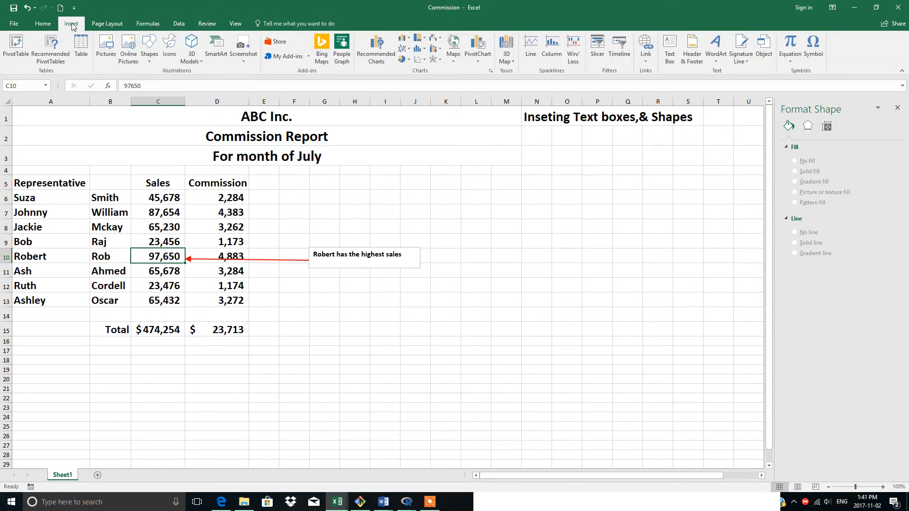
pyautogui.click(150, 64)
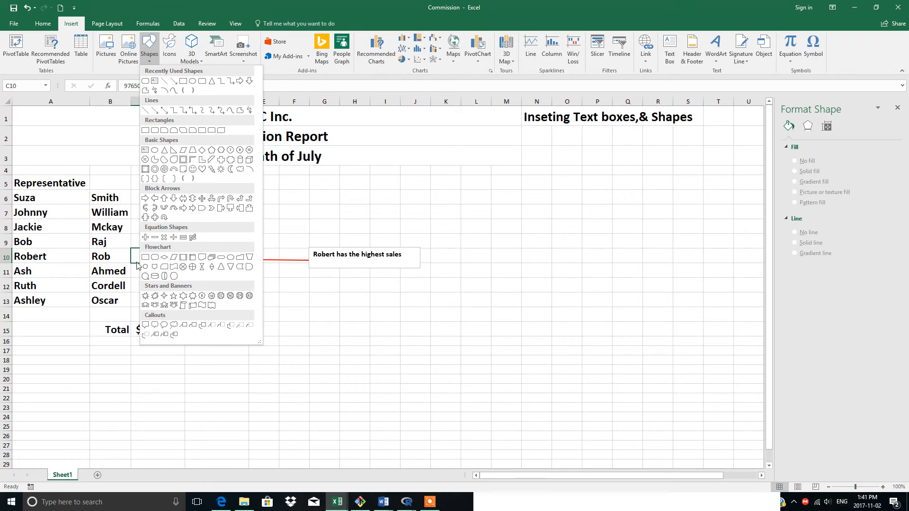
pyautogui.click(152, 256)
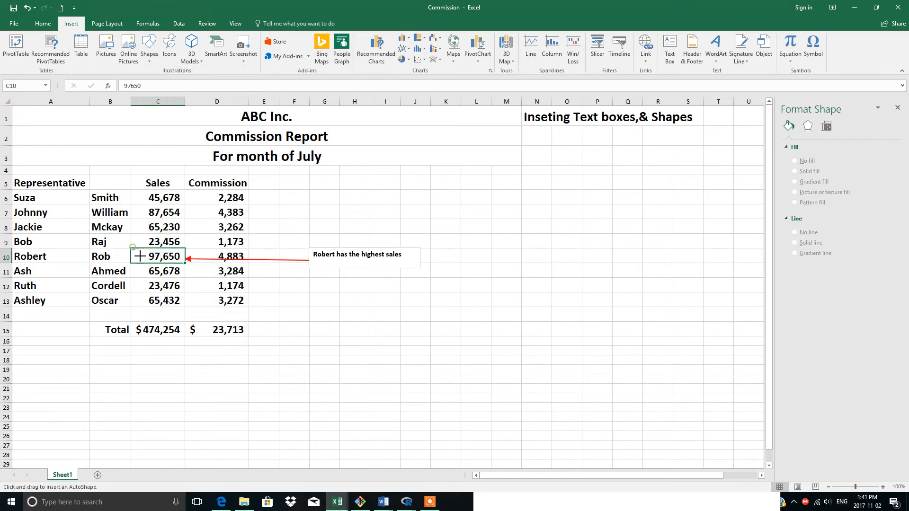
pyautogui.moveTo(132, 249); pyautogui.dragTo(186, 265)
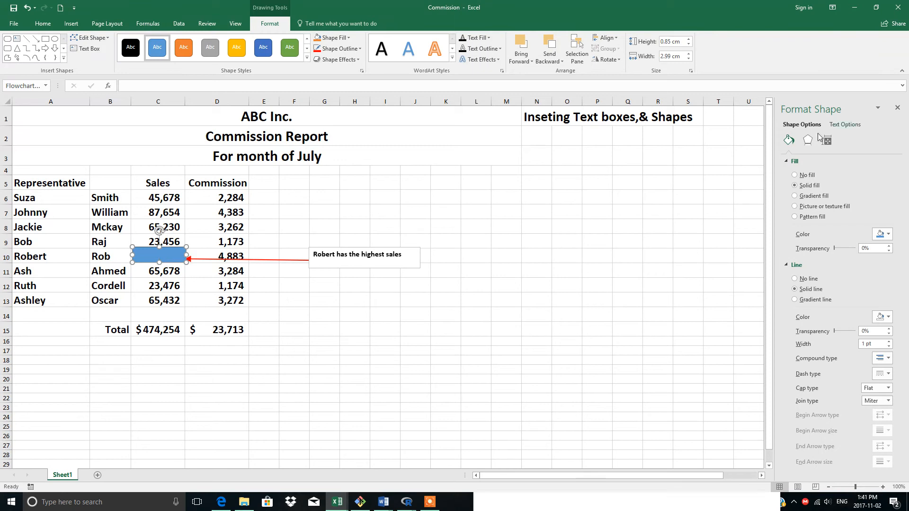
# Give the shape over C10 no fill and a red 1.25 pt outline, and close the shape formatting options.
pyautogui.click(795, 175)
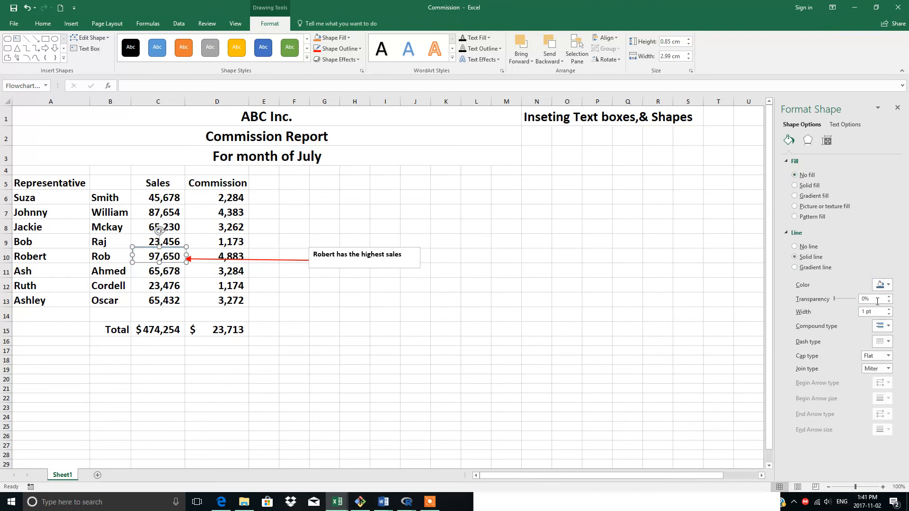
pyautogui.click(888, 285)
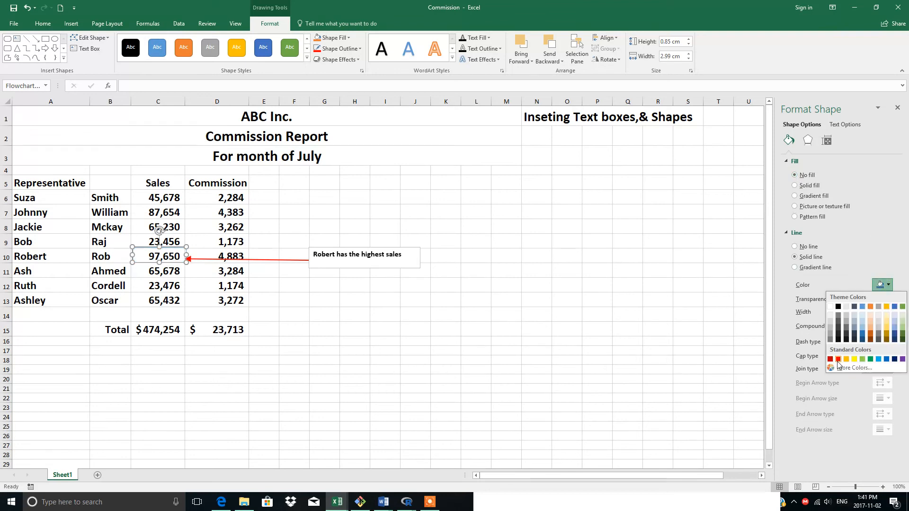
pyautogui.click(838, 360)
pyautogui.click(888, 310)
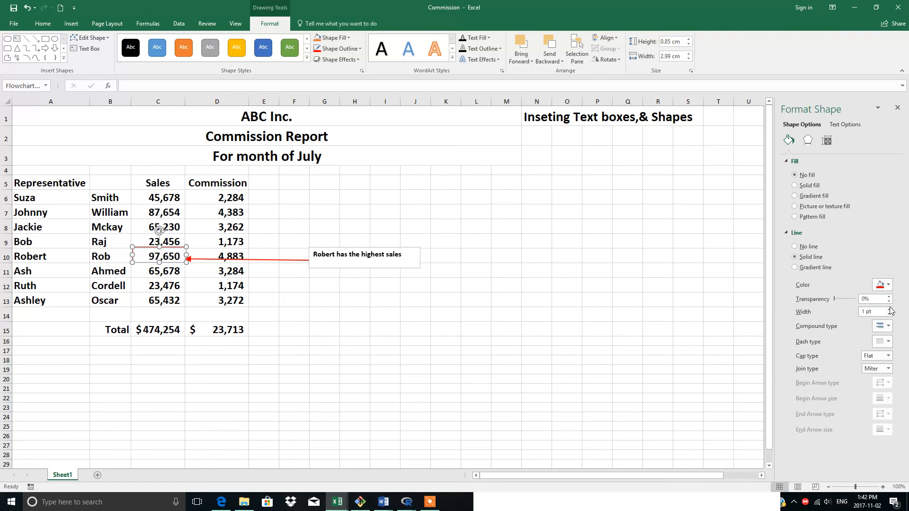
pyautogui.click(889, 309)
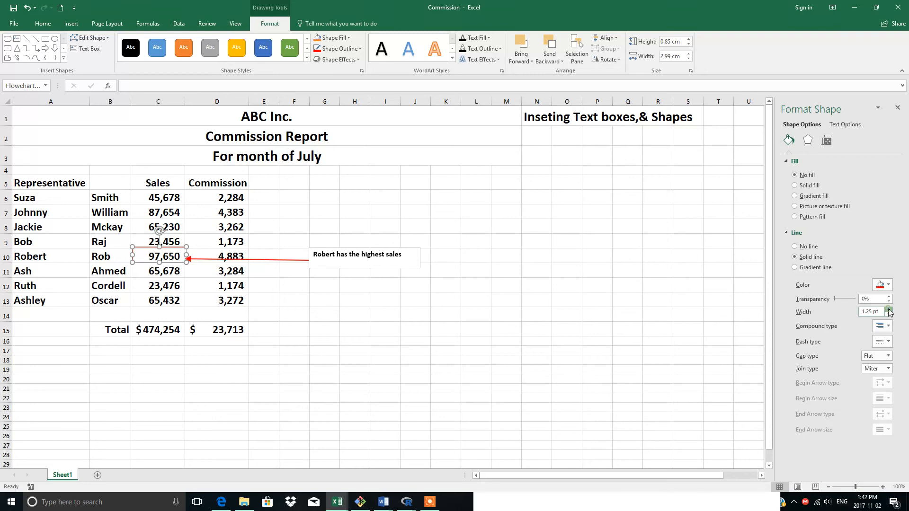
pyautogui.click(898, 110)
pyautogui.click(688, 256)
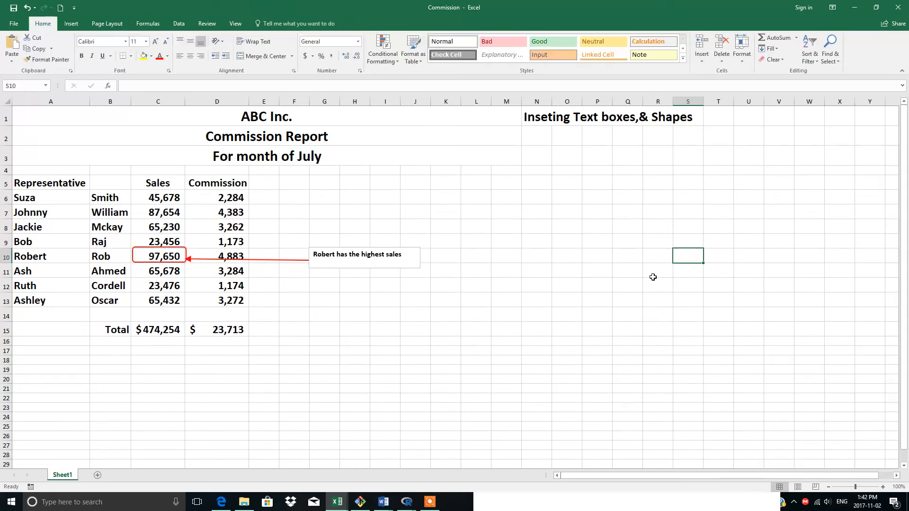